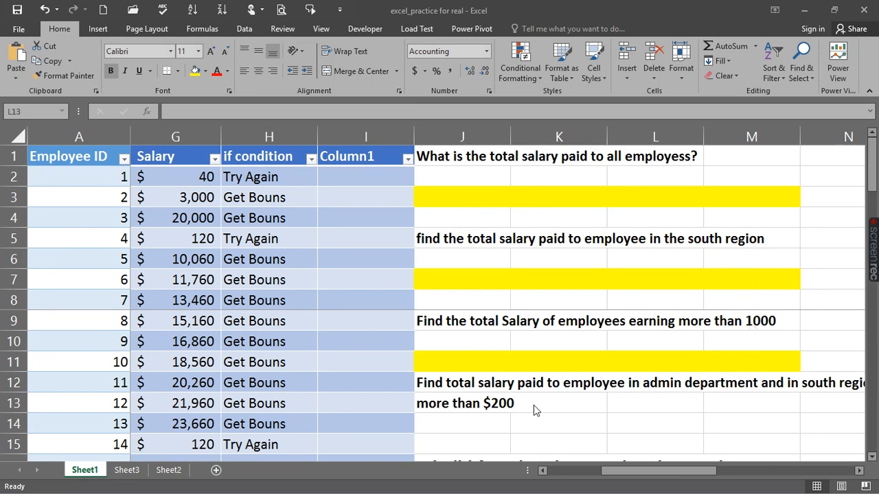
Total all employees' salaries in cell L2 with SUM over column G, and autofit the width of column L.
right_click(615, 475)
drag(616, 474, 633, 473)
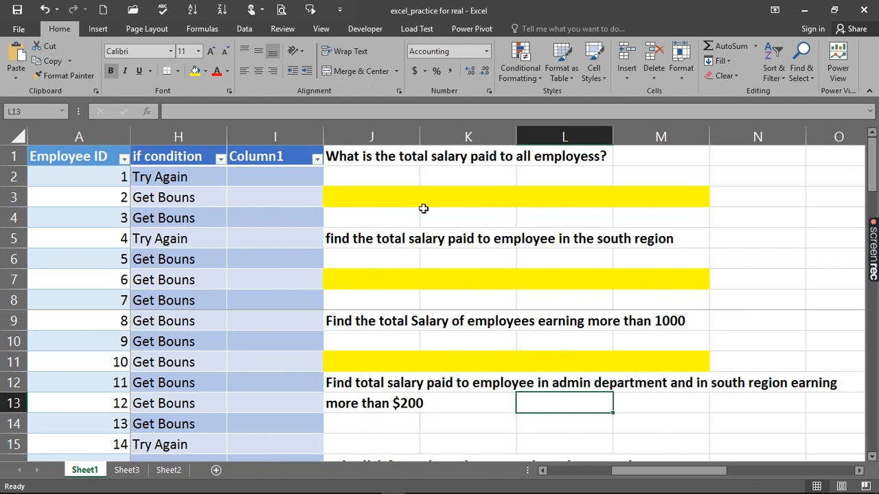
click(558, 174)
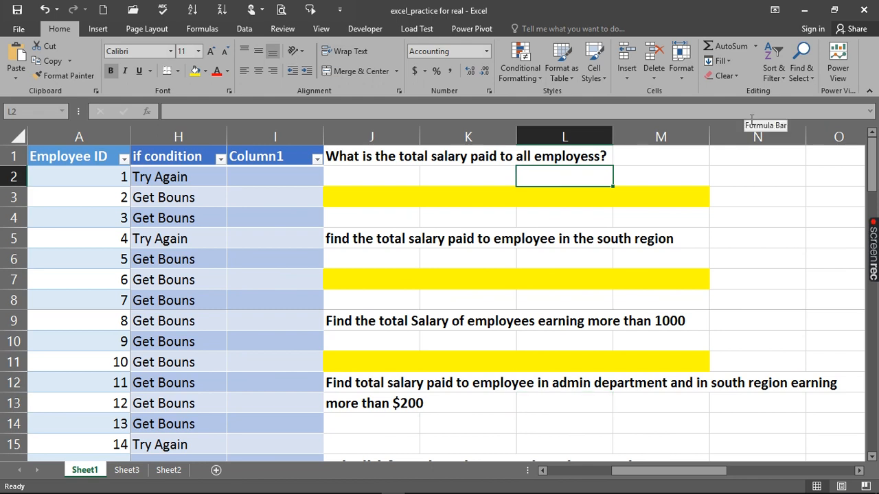
text(=)
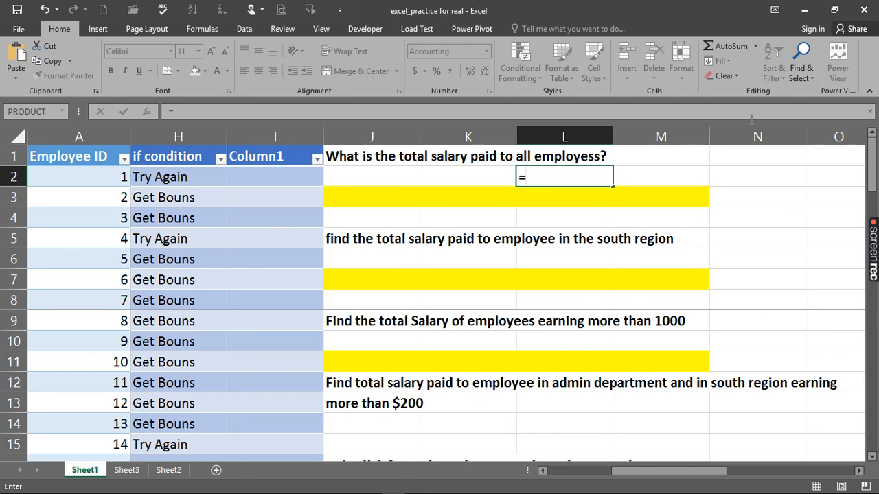
text(s)
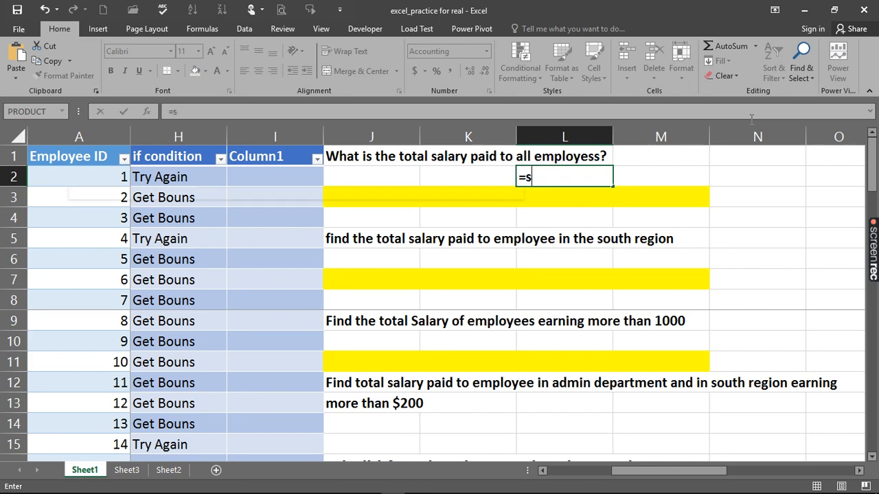
text(um)
key(Tab)
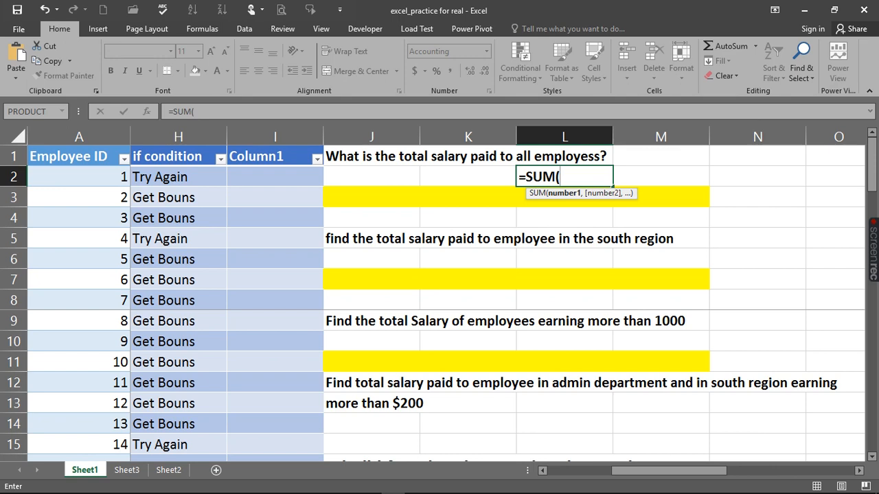
drag(676, 473, 657, 471)
click(272, 137)
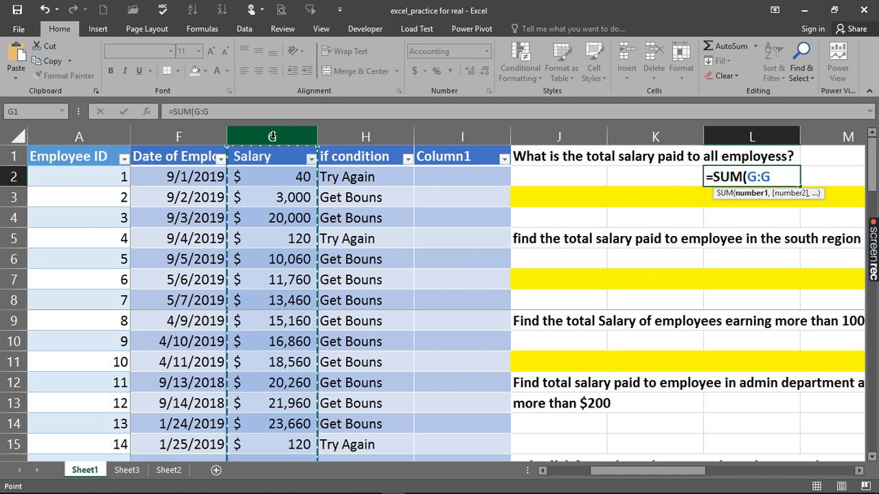
key(Return)
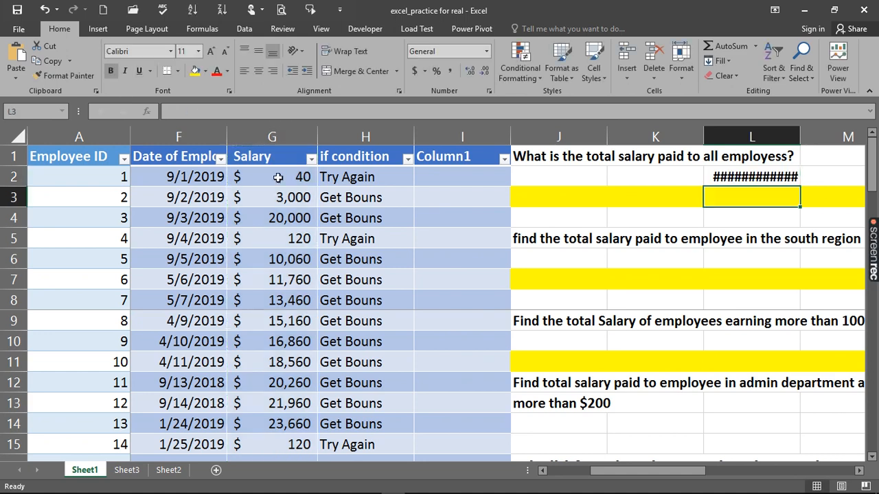
double_click(799, 135)
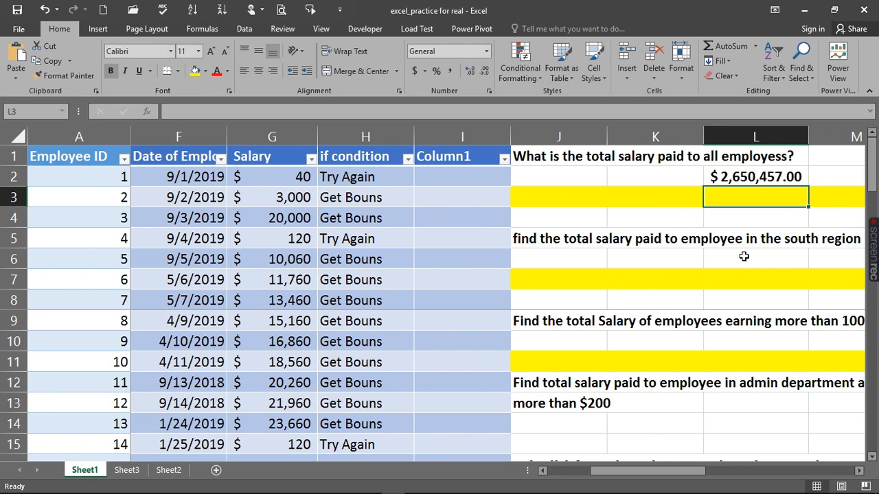
Start a SUMIF formula in cell L6 with the Region column C:C as the criteria range.
click(744, 256)
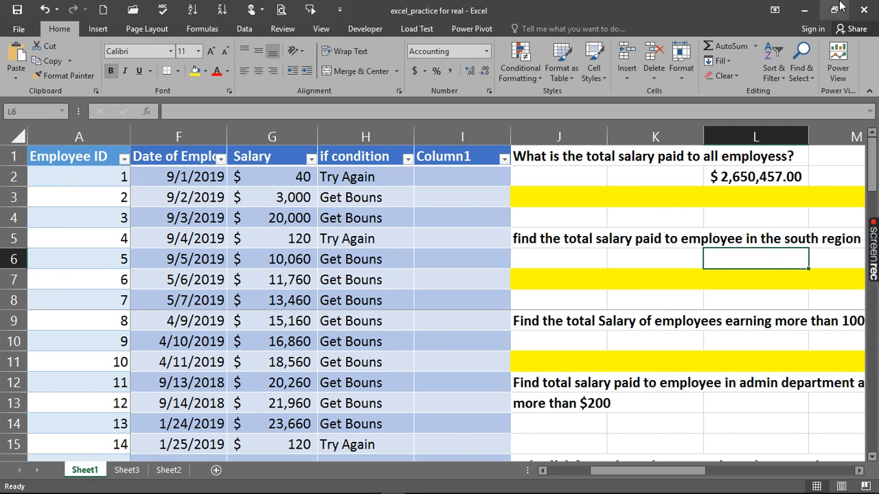
text(=)
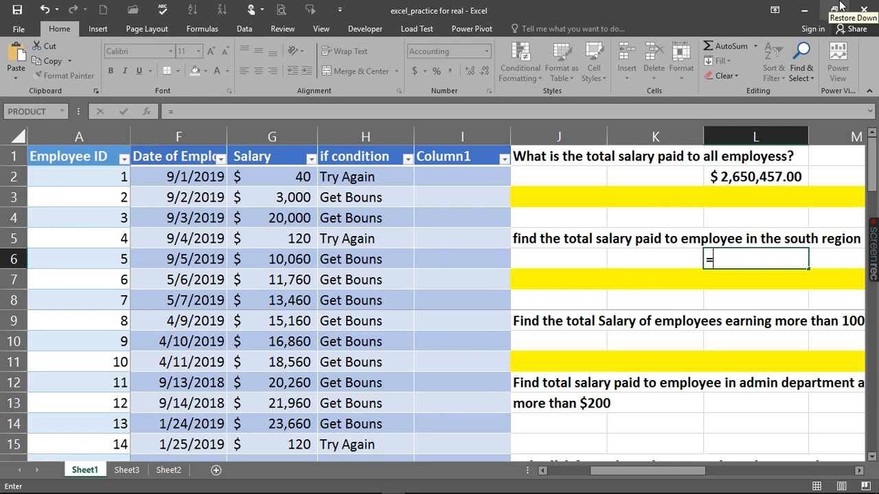
text(sju)
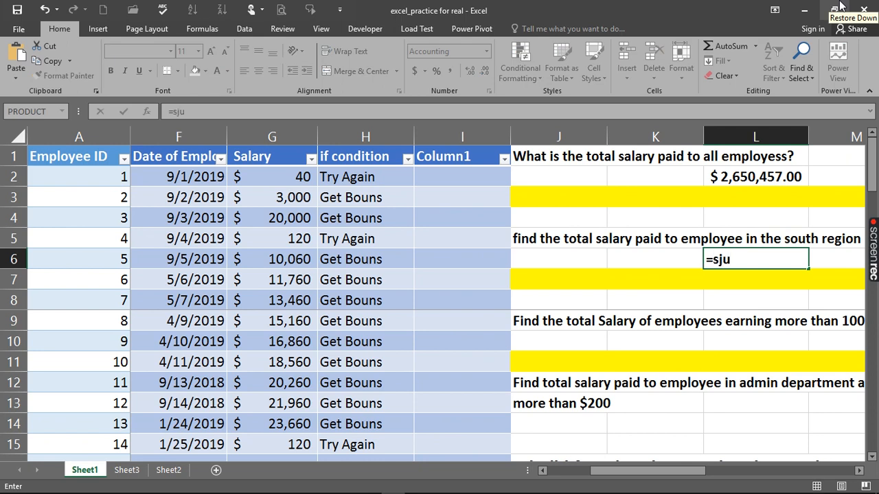
key(BackSpace)
key(BackSpace)
text(umif)
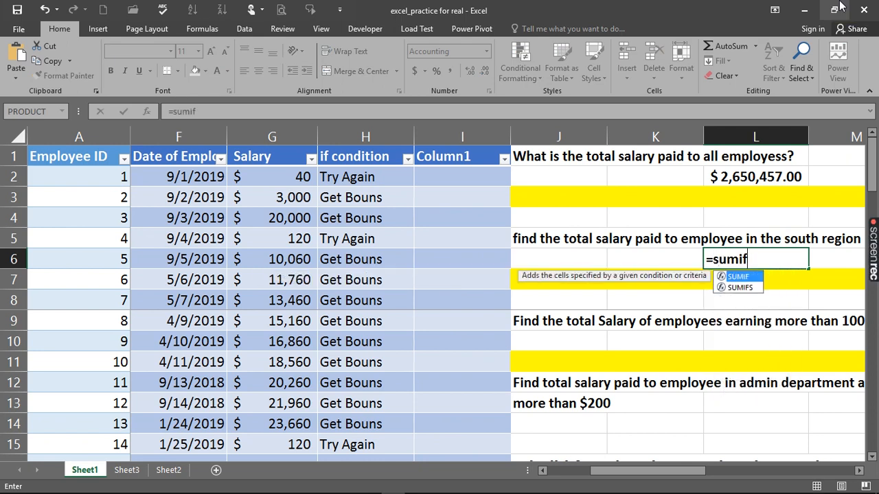
key(Tab)
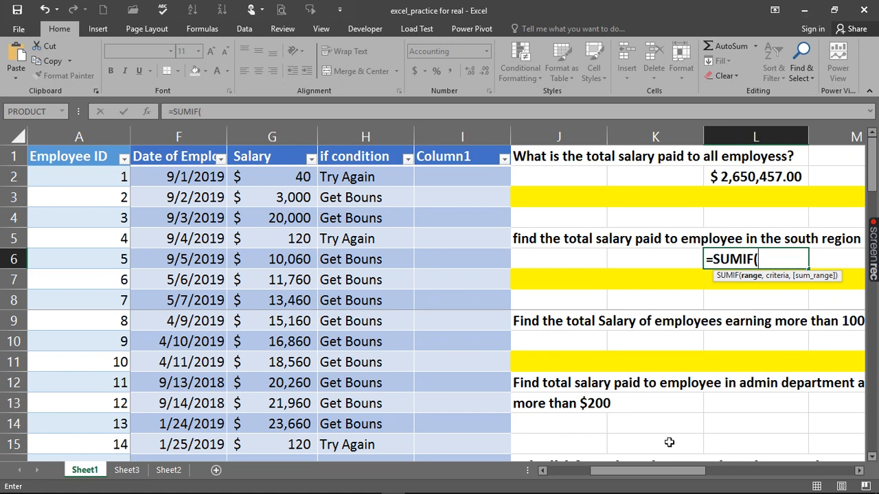
drag(663, 478, 601, 474)
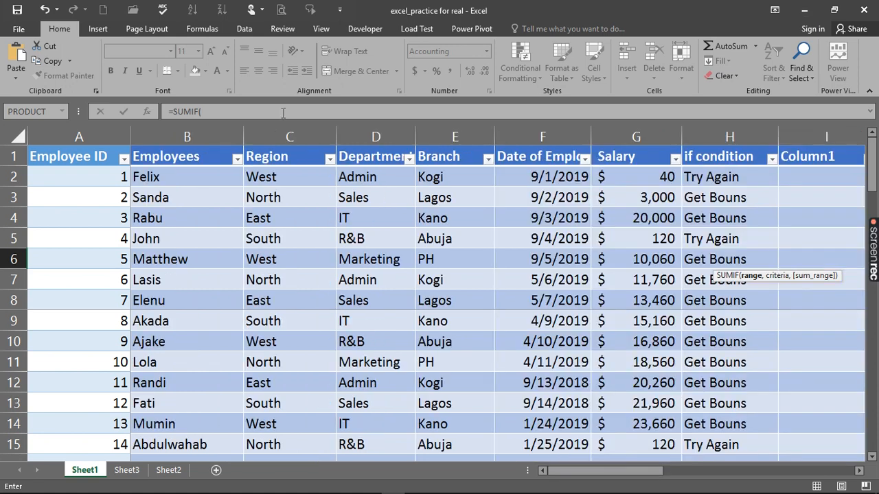
click(269, 133)
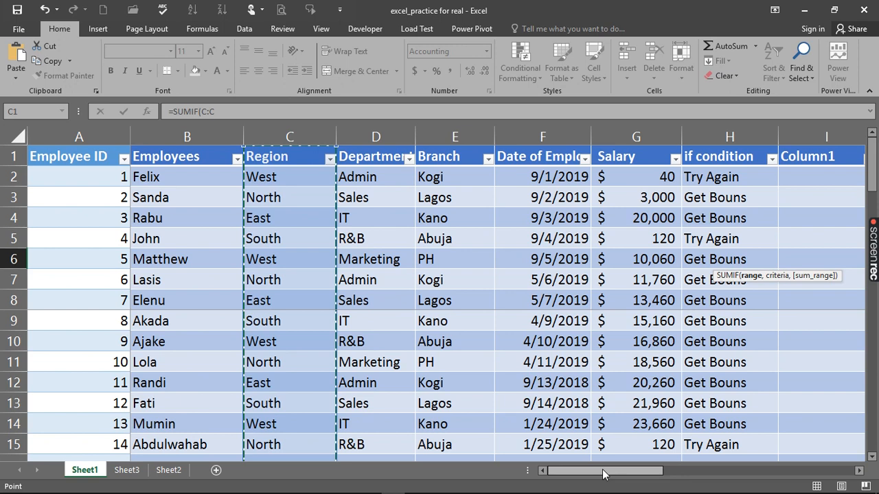
Complete the SUMIF formula in L6 with the criterion "south" and the Salary column G:G as the sum range.
drag(602, 474, 658, 457)
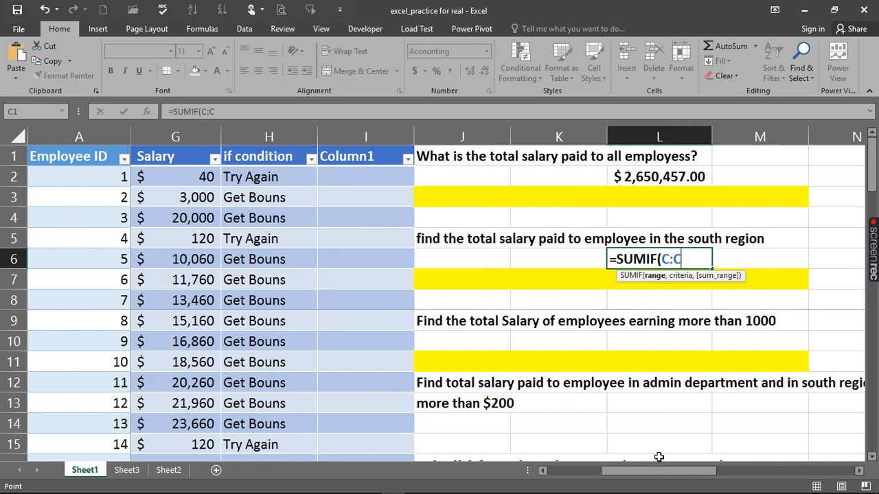
text(,"so)
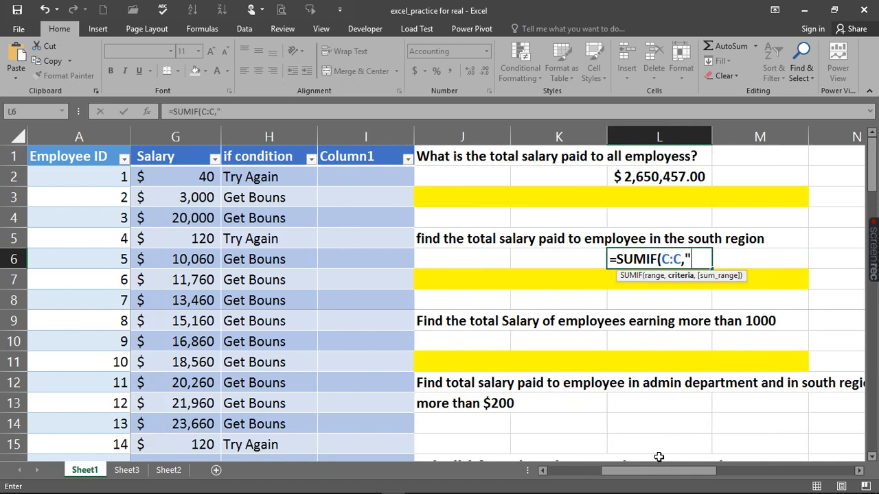
text(uth)
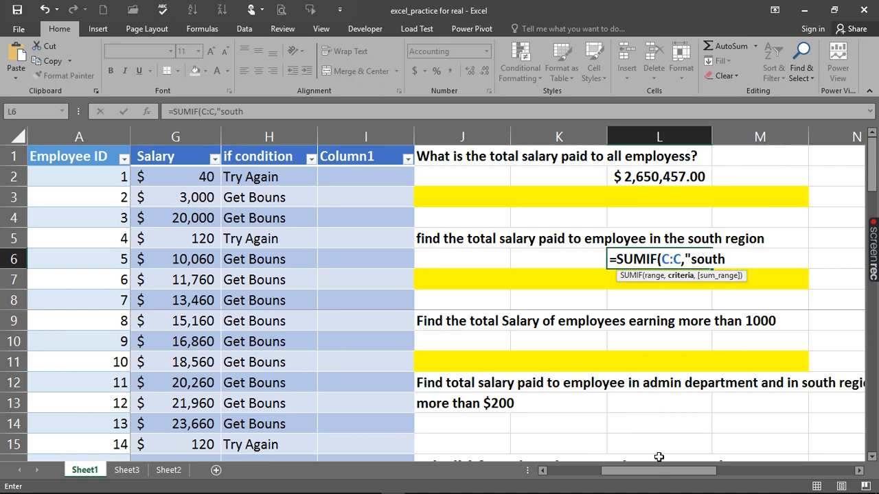
text(",)
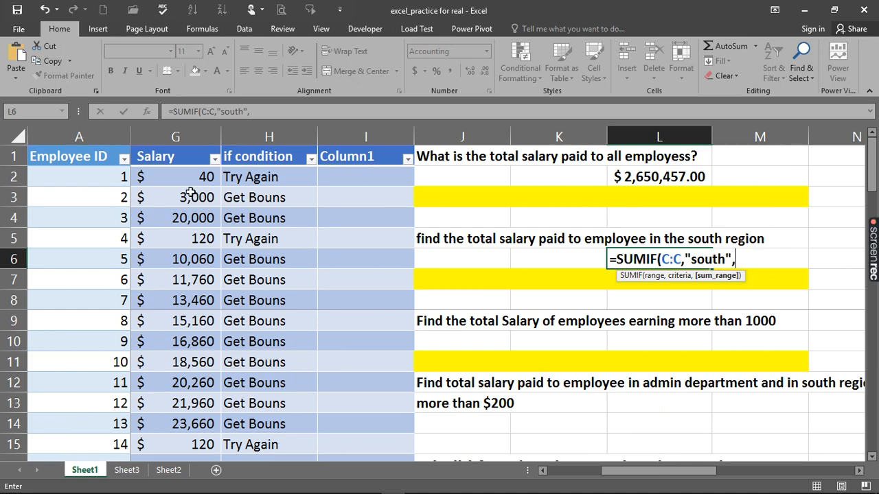
click(183, 137)
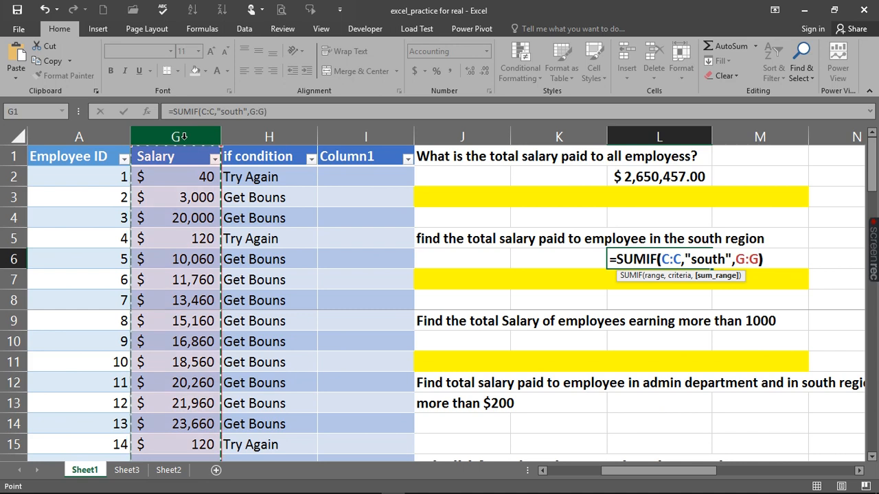
text())
key(Return)
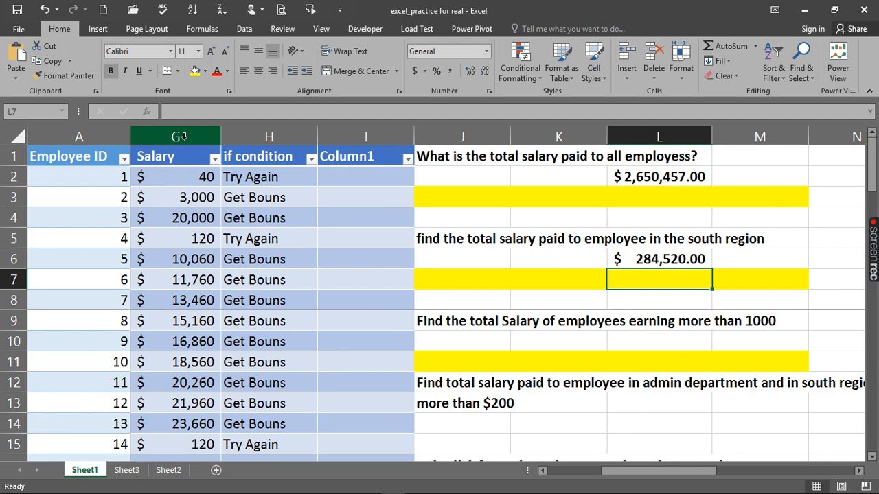
Total the salaries above 1000 in cell L10 with the formula =SUMIF(G:G,">1000").
click(655, 346)
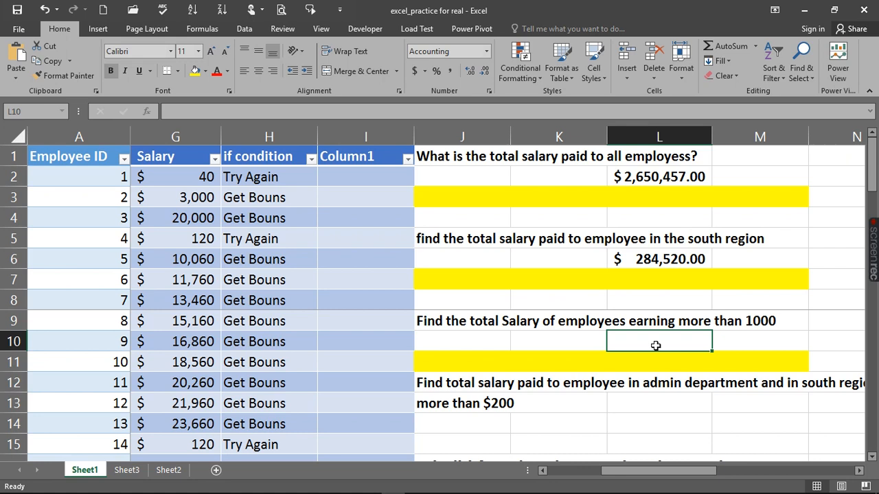
text(=su)
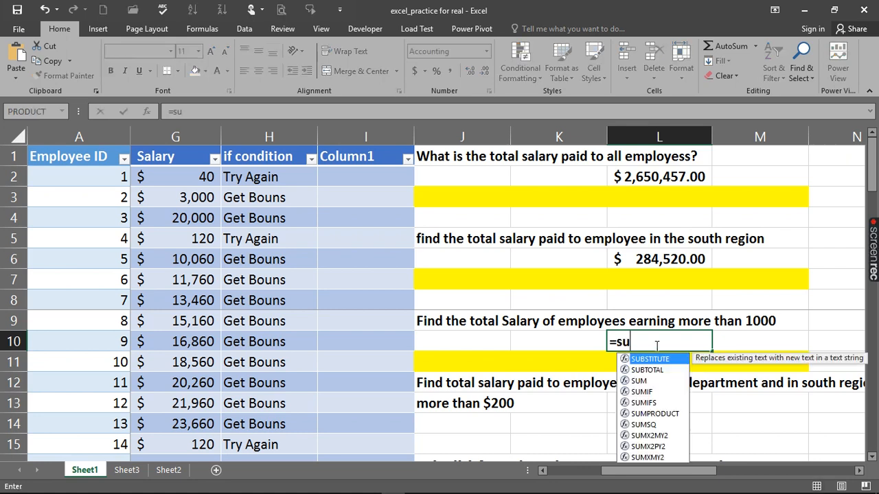
text(mif)
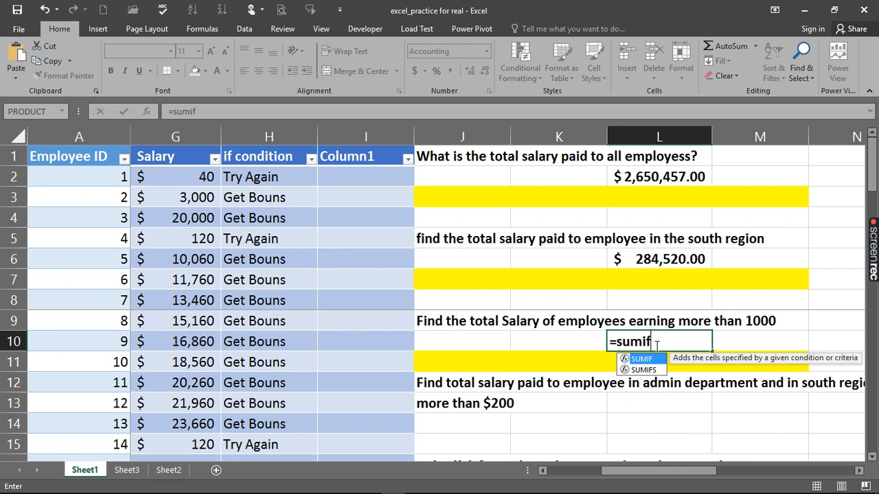
key(Tab)
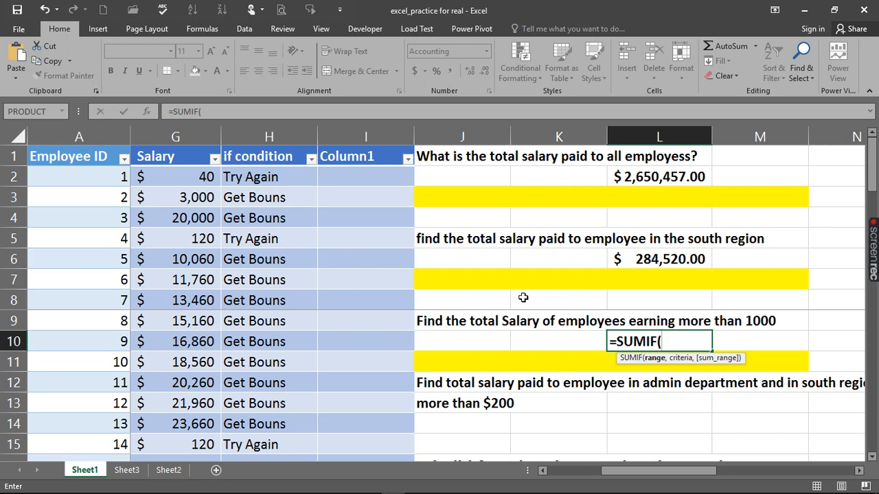
click(186, 131)
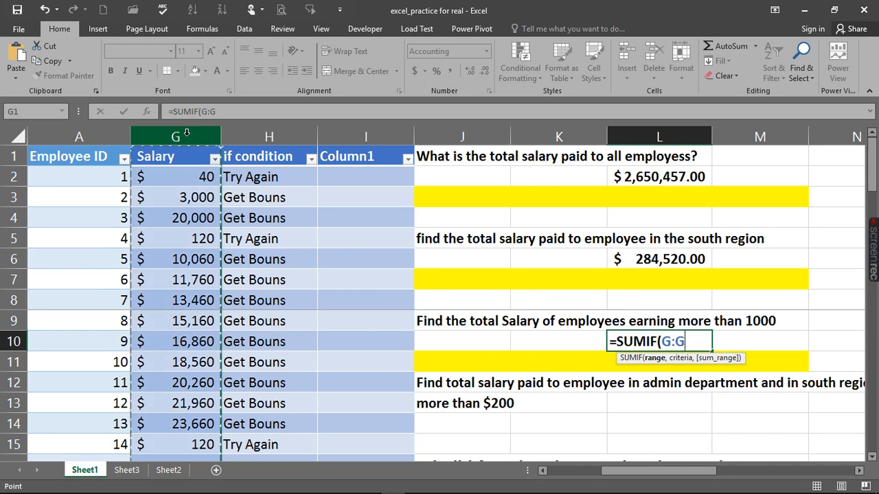
text(,)
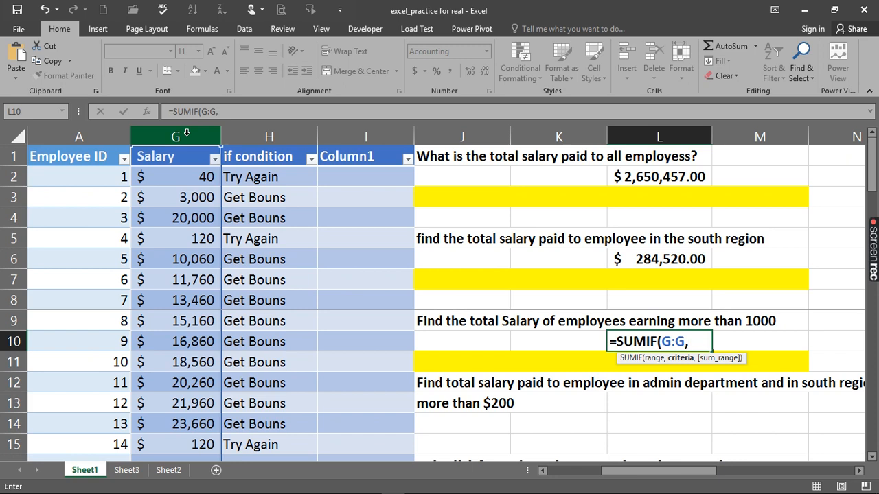
text(">1000)
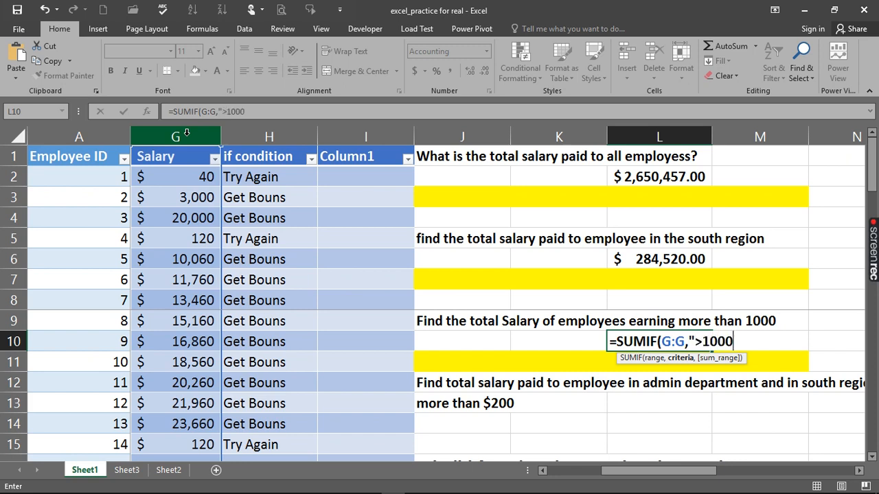
text("))
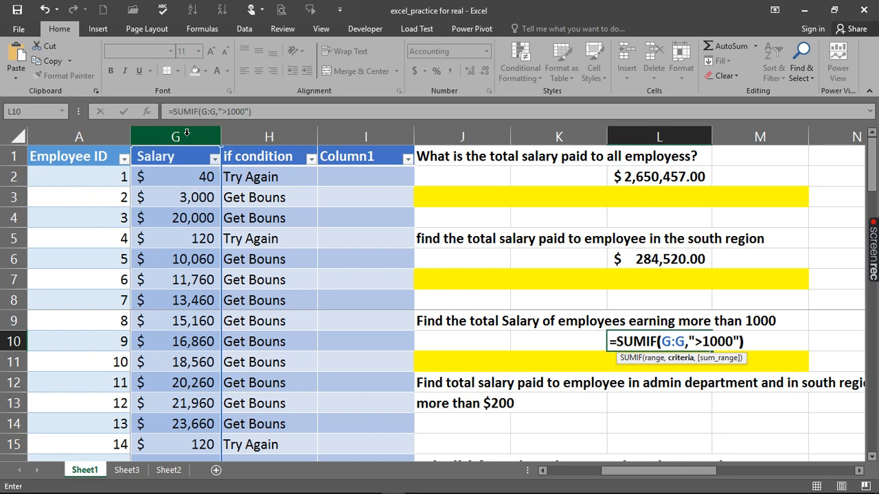
key(Return)
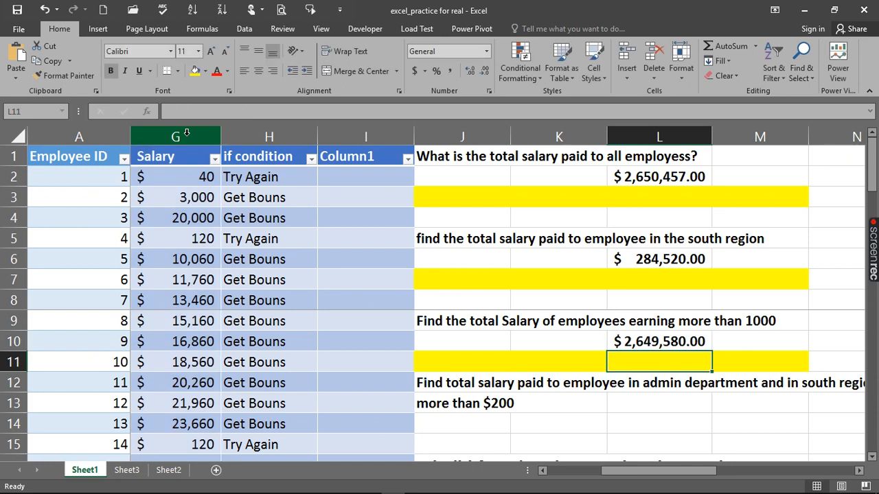
Start a SUMIFS formula in cell L13 with the Salary column G:G as the sum range.
click(648, 405)
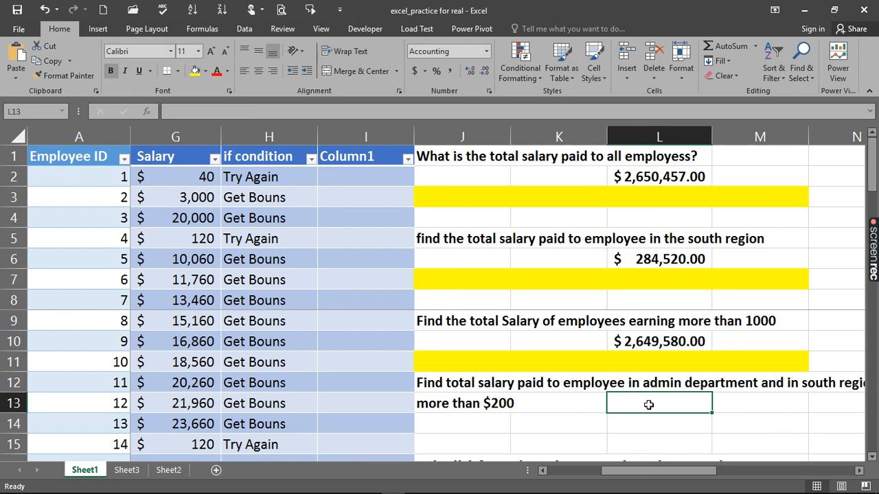
text(=)
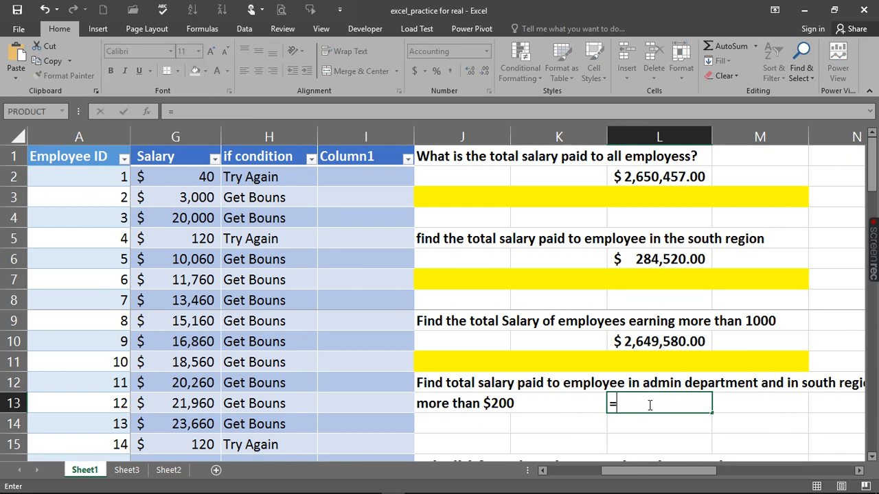
text(sumifs)
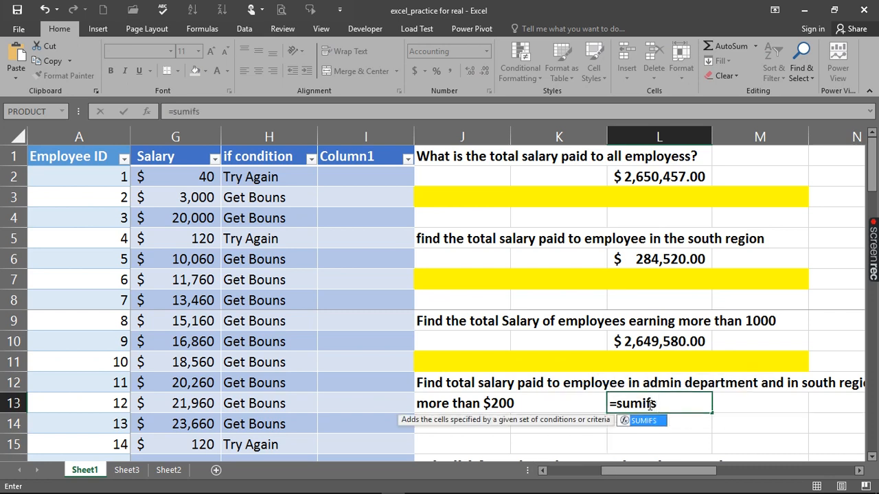
key(Tab)
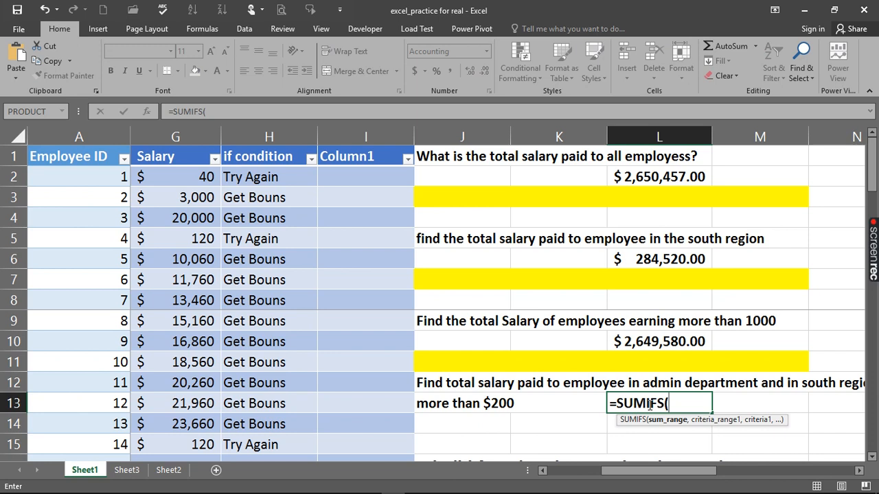
click(173, 136)
text(,)
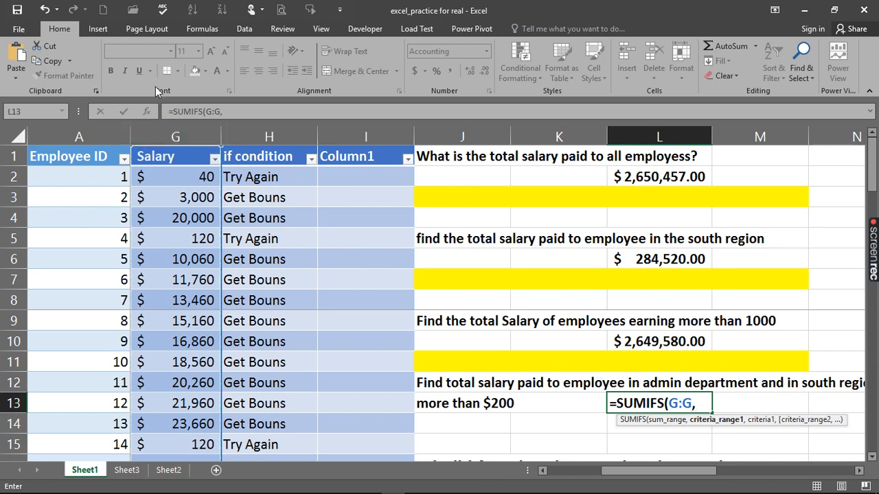
Add the Department column D:D with the criterion "admin" as the first condition of the SUMIFS formula in L13.
drag(614, 473, 549, 472)
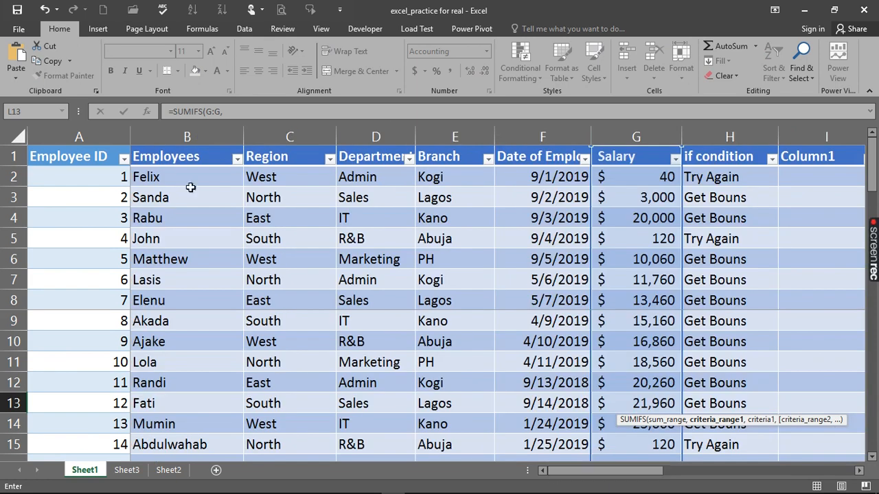
click(362, 136)
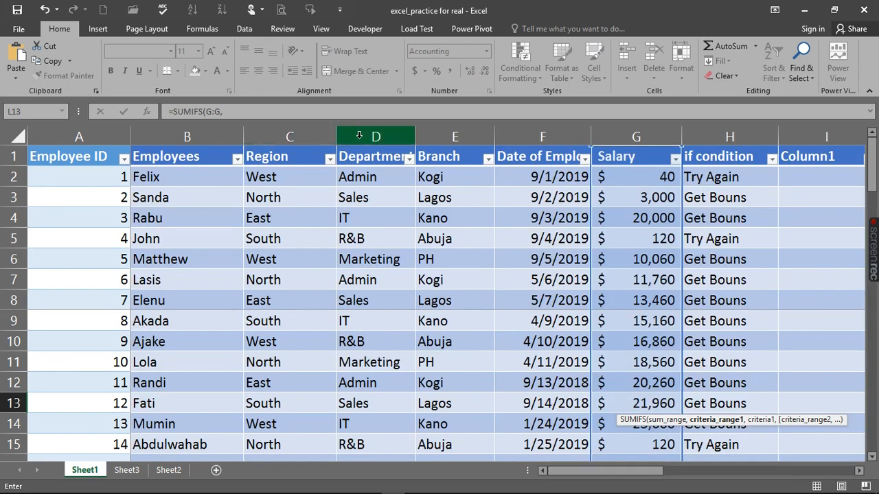
drag(608, 468, 698, 473)
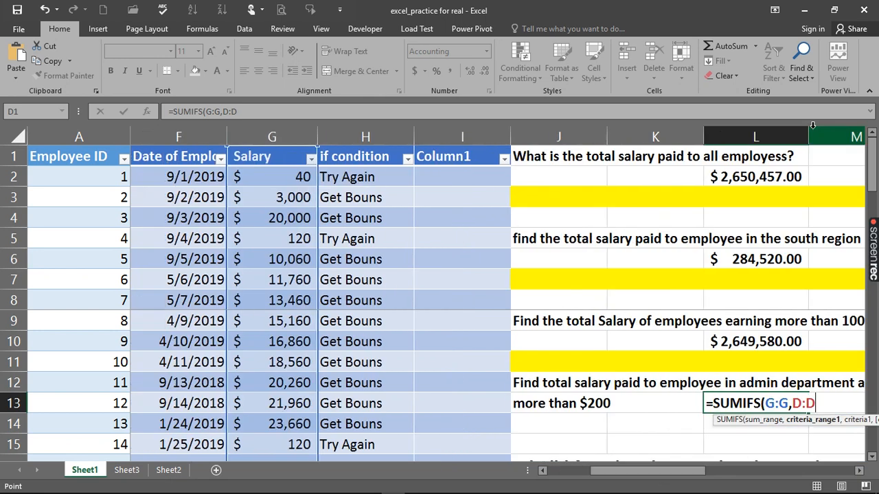
text(,)
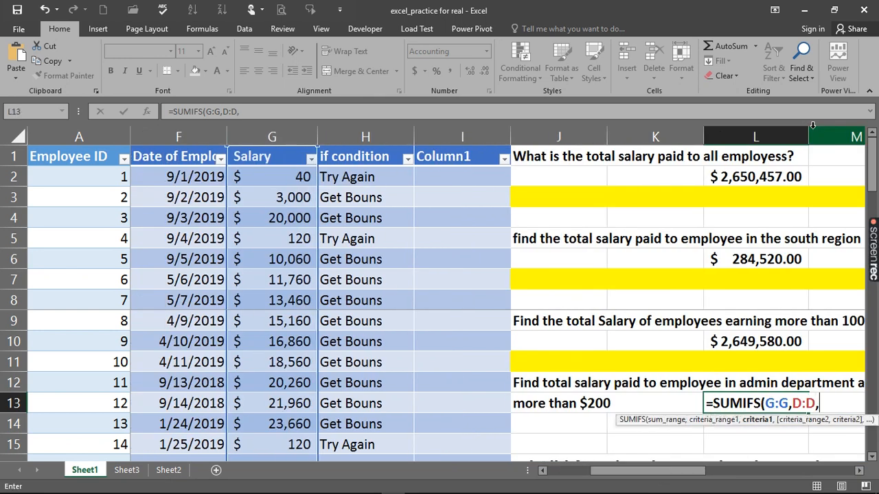
text("admin)
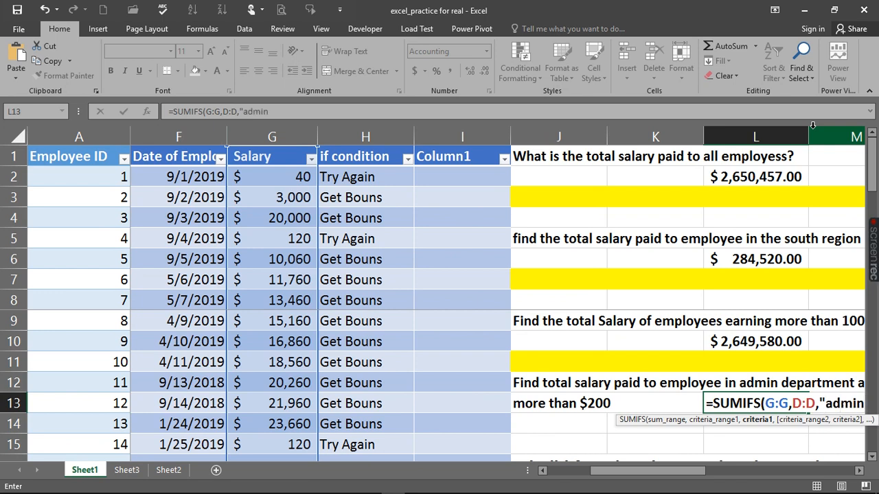
text(",)
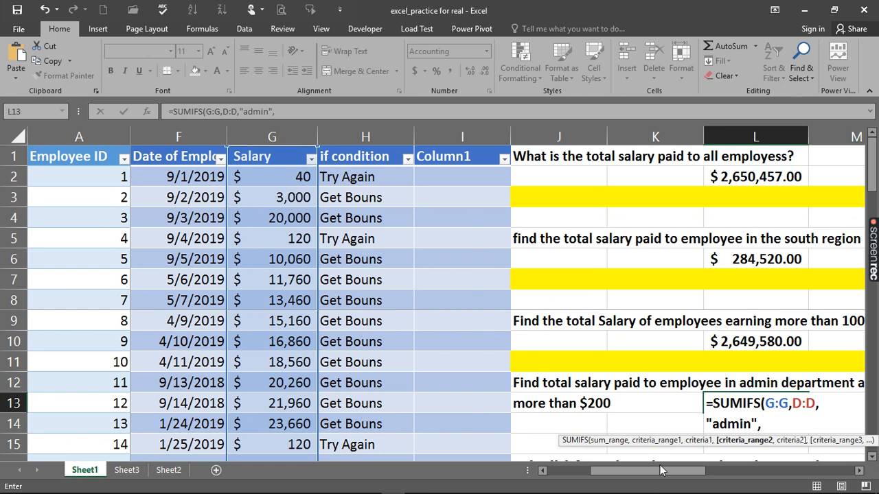
Add the Region column C:C with the criterion "south" as the second condition of the SUMIFS formula.
drag(661, 477, 590, 476)
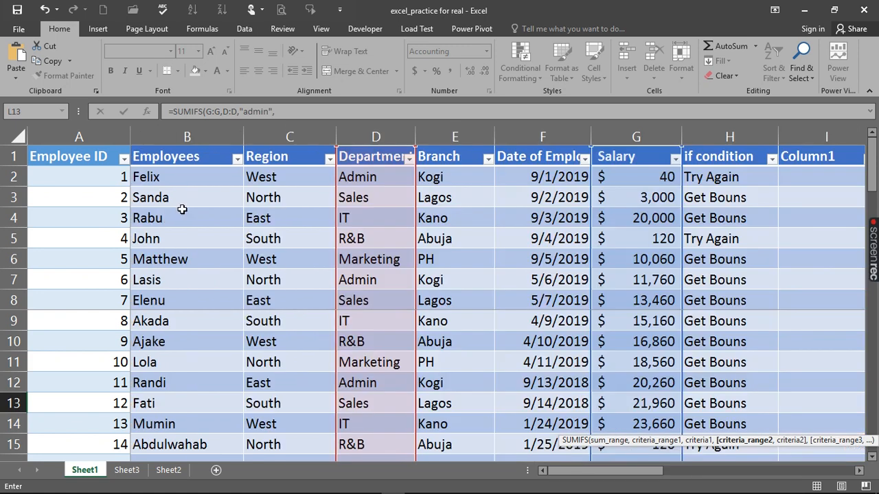
click(289, 136)
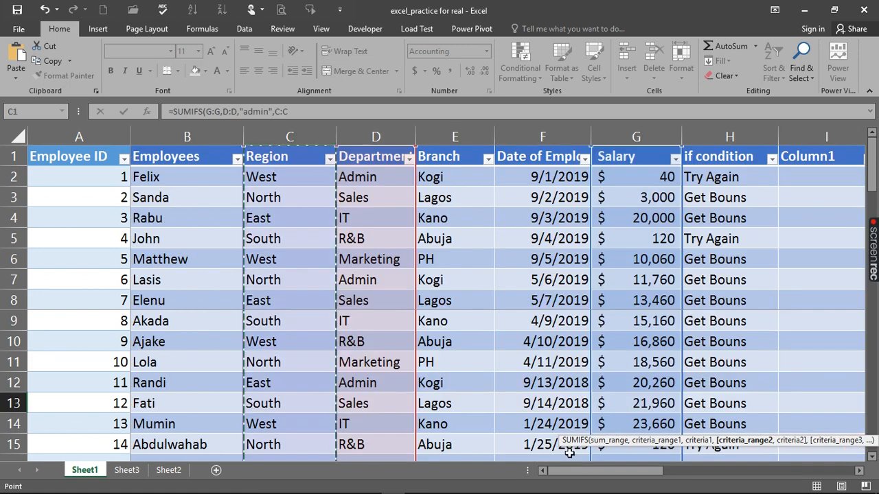
drag(598, 475, 662, 484)
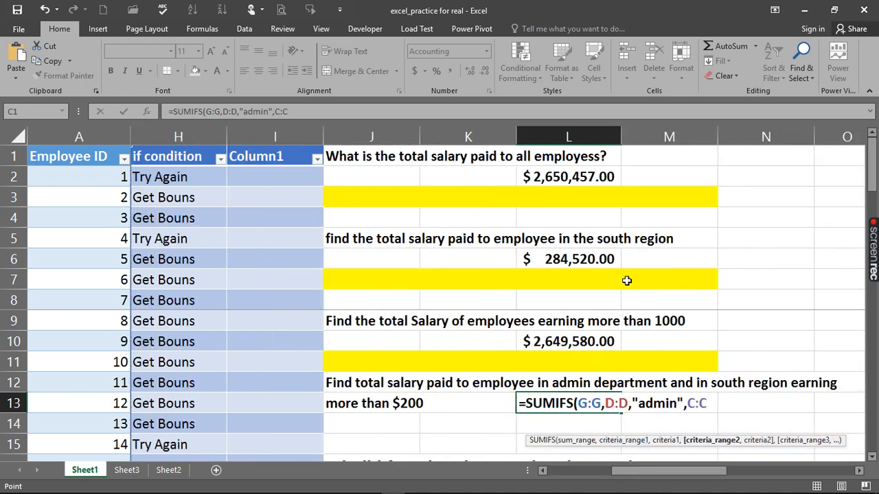
text(,)
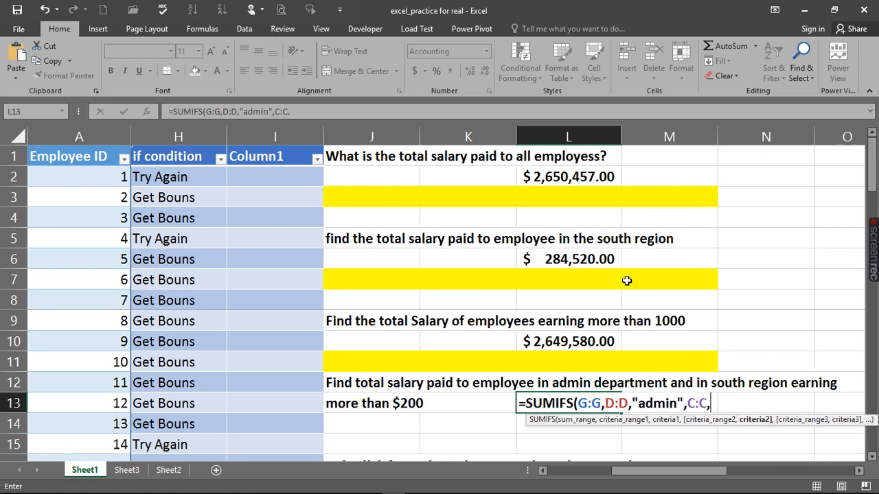
text(")
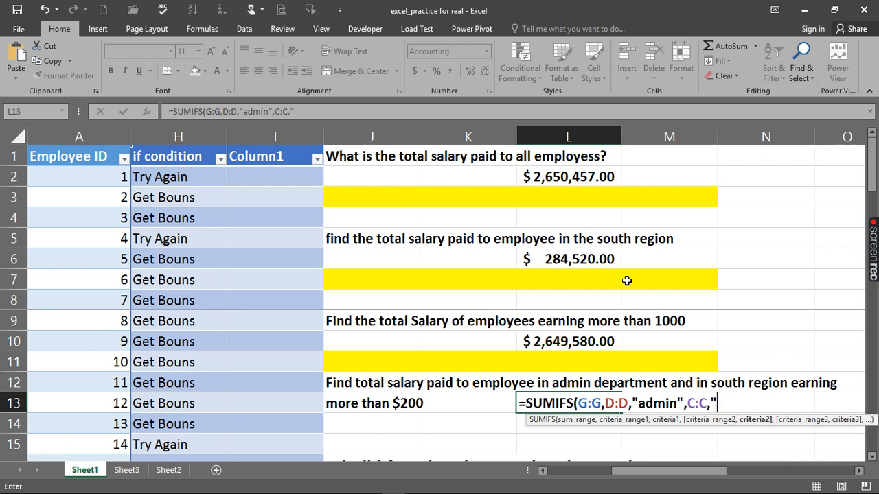
text(south)
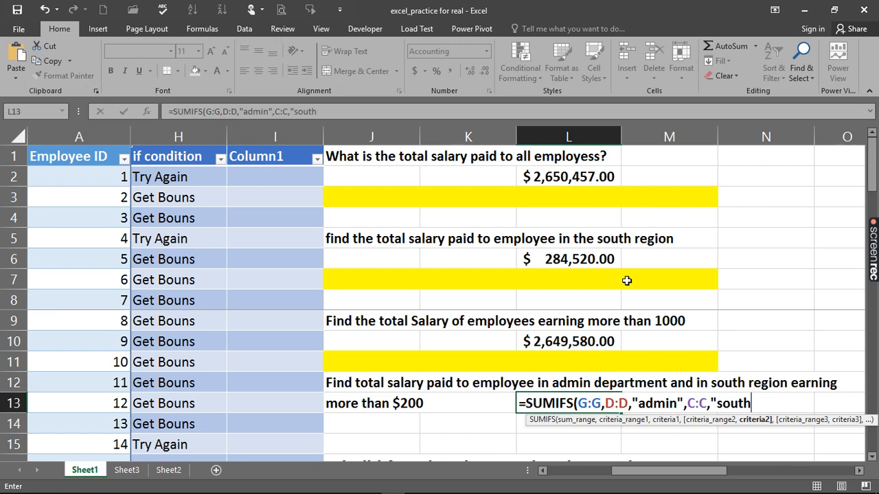
text(",)
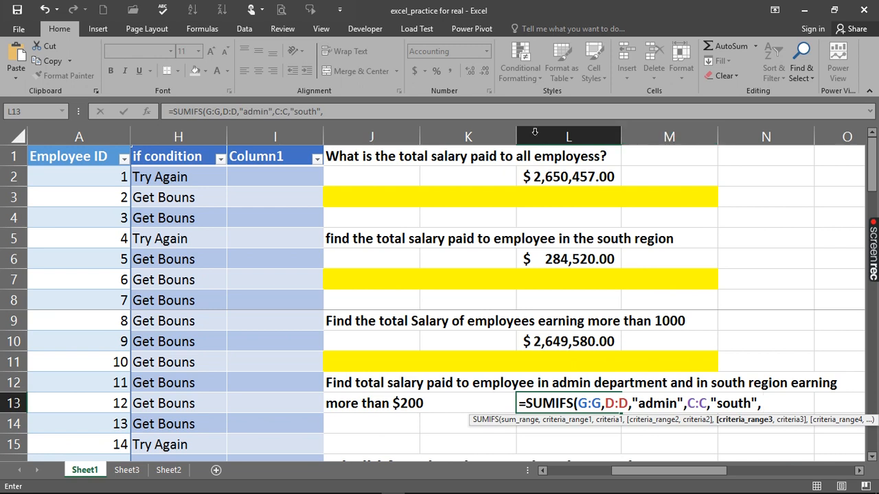
Complete the SUMIFS formula in L13 with the Salary column G:G and the criterion ">200" as the third condition.
drag(631, 474, 622, 473)
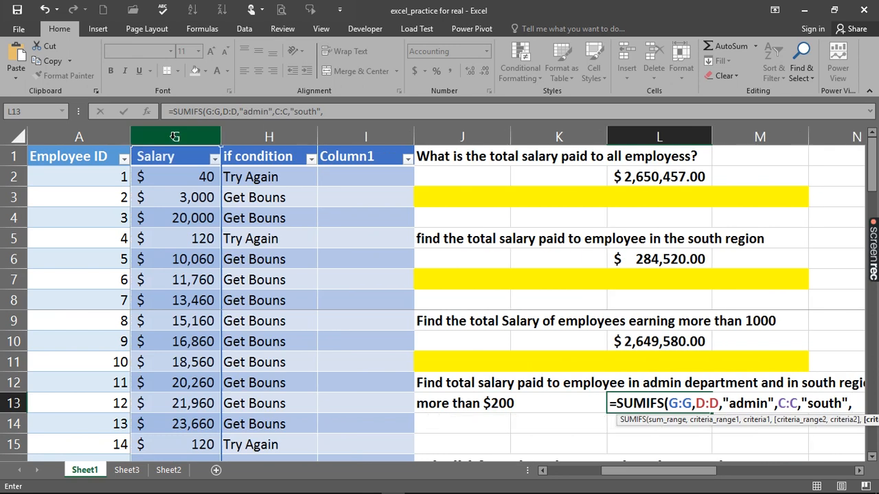
click(175, 136)
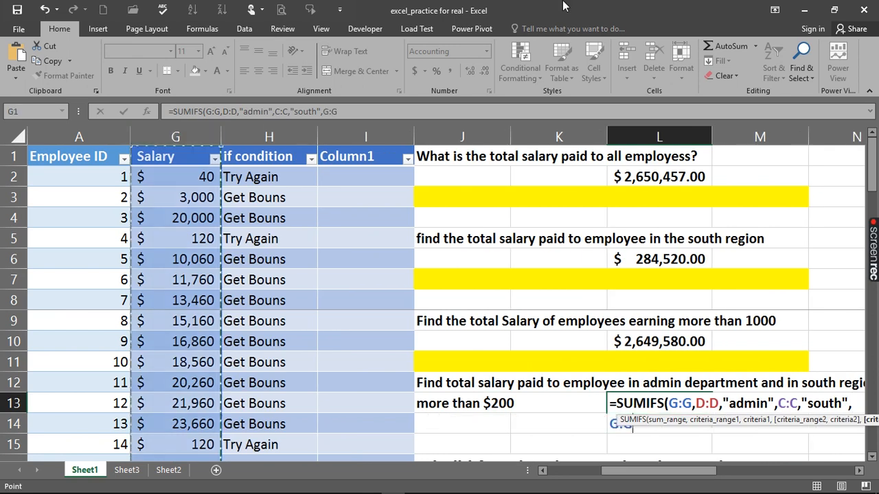
text(,)
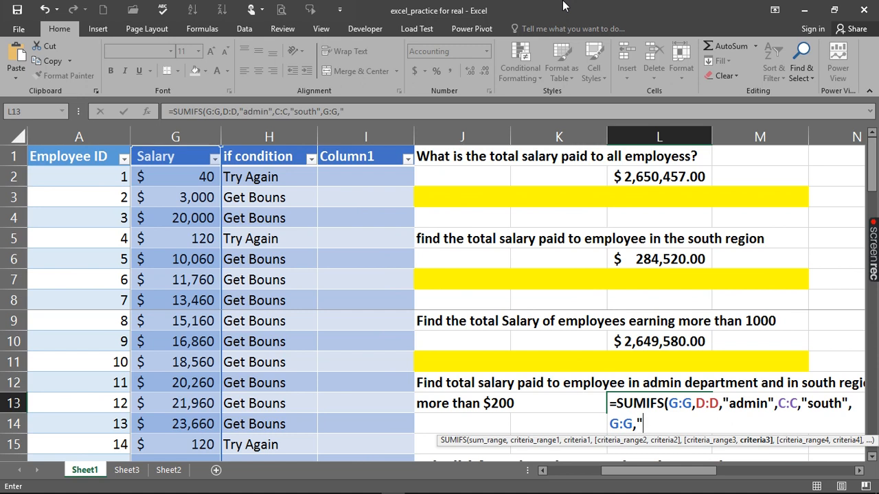
text(">200)
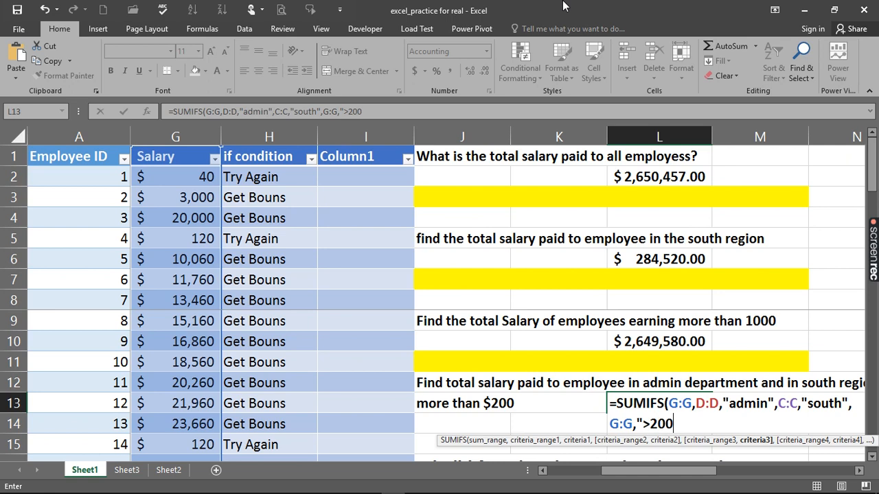
text("))
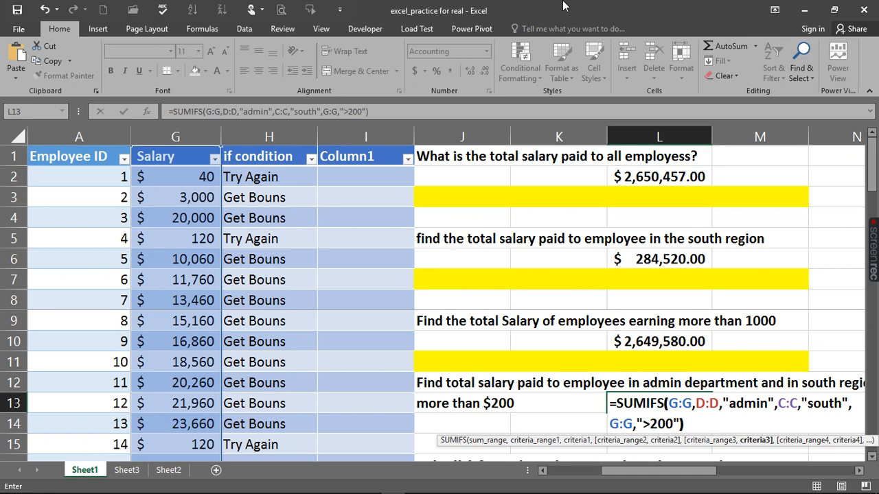
key(Return)
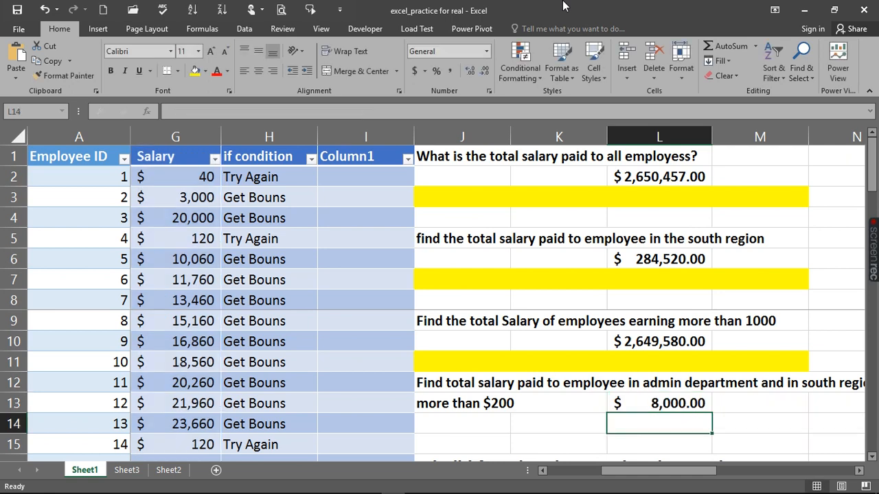